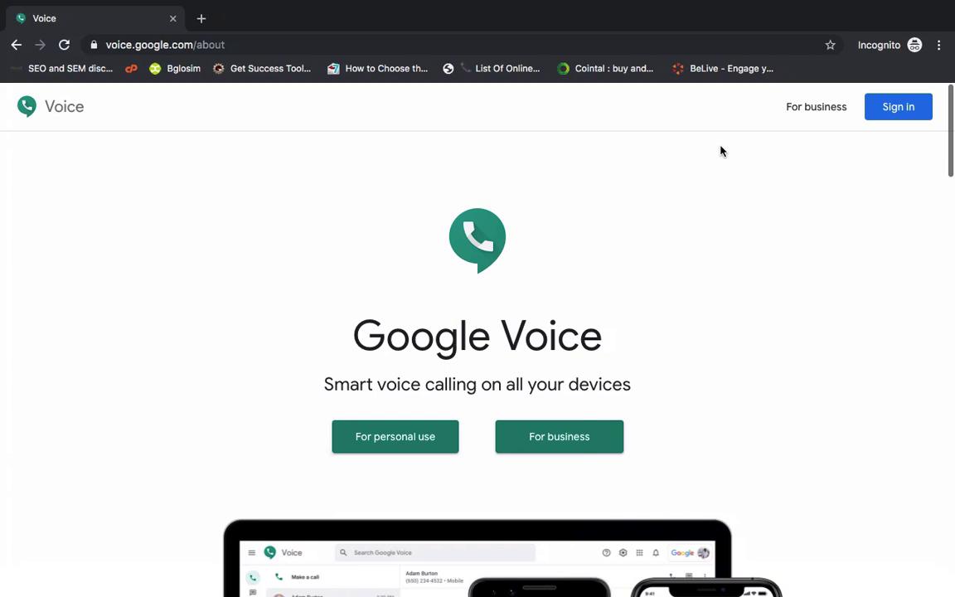
# Choose Google Voice for personal use on the web.
pyautogui.click(421, 444)
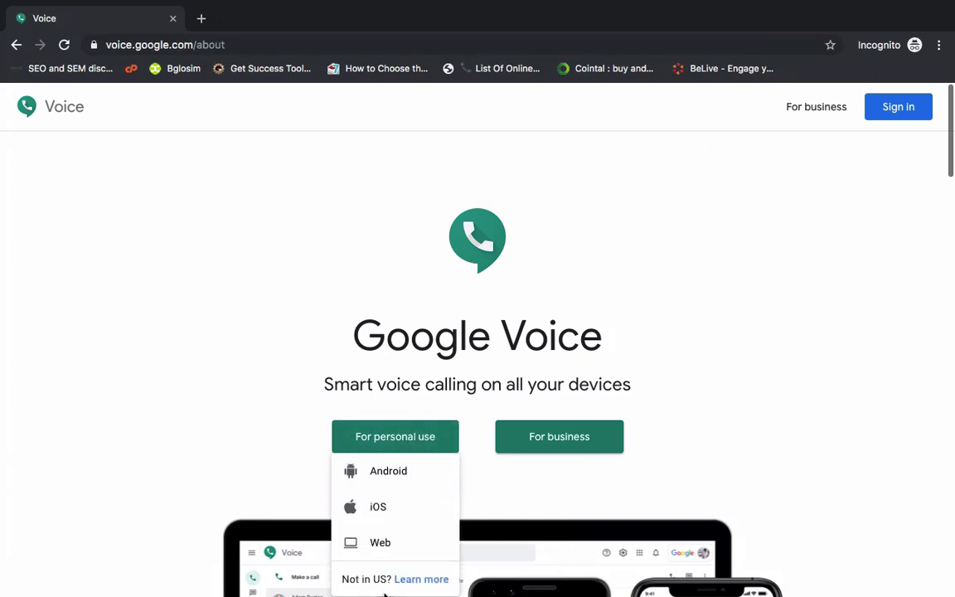
pyautogui.click(379, 543)
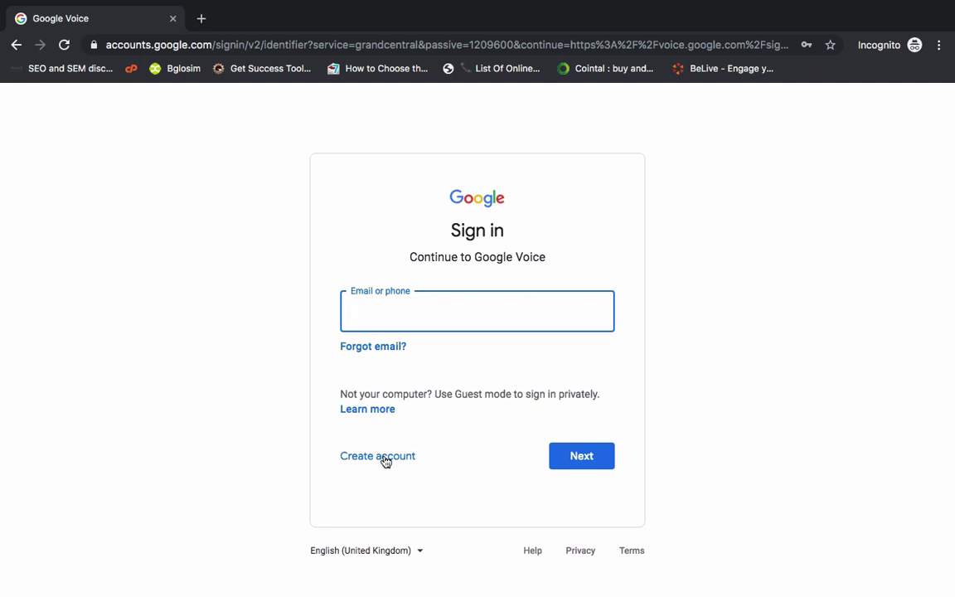
# Start a new personal Google account and enter the first and last name.
pyautogui.click(386, 462)
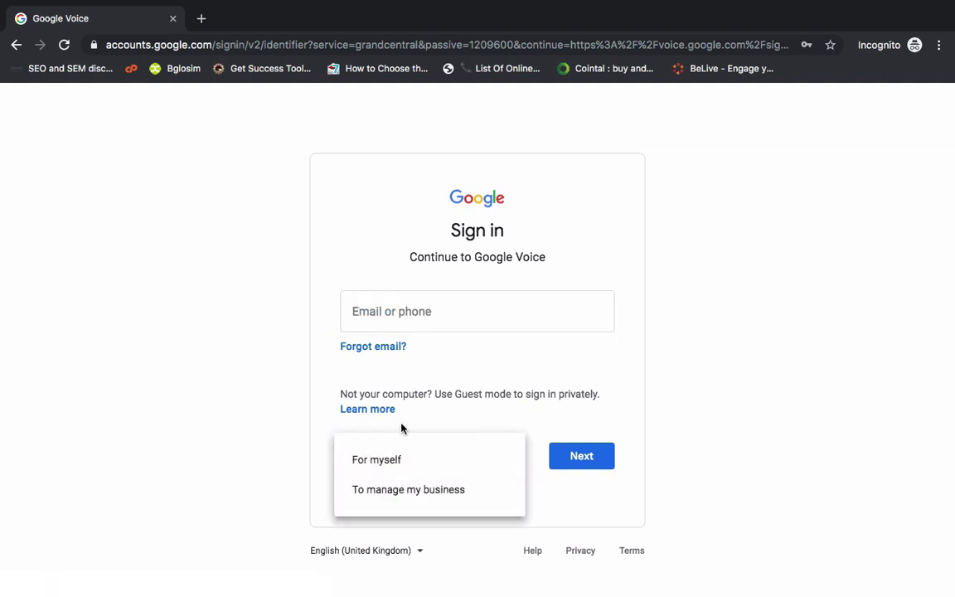
pyautogui.click(383, 465)
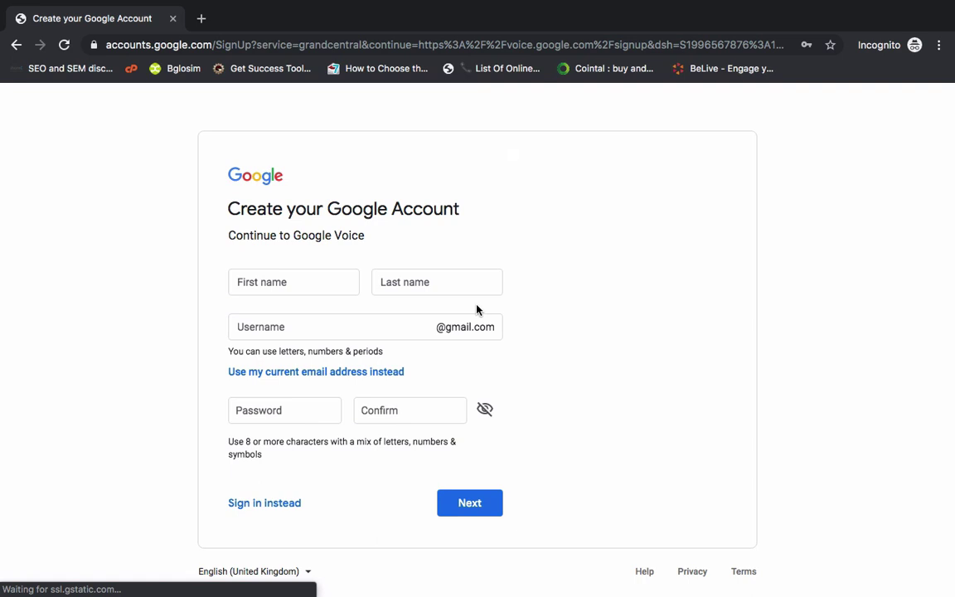
pyautogui.click(322, 280)
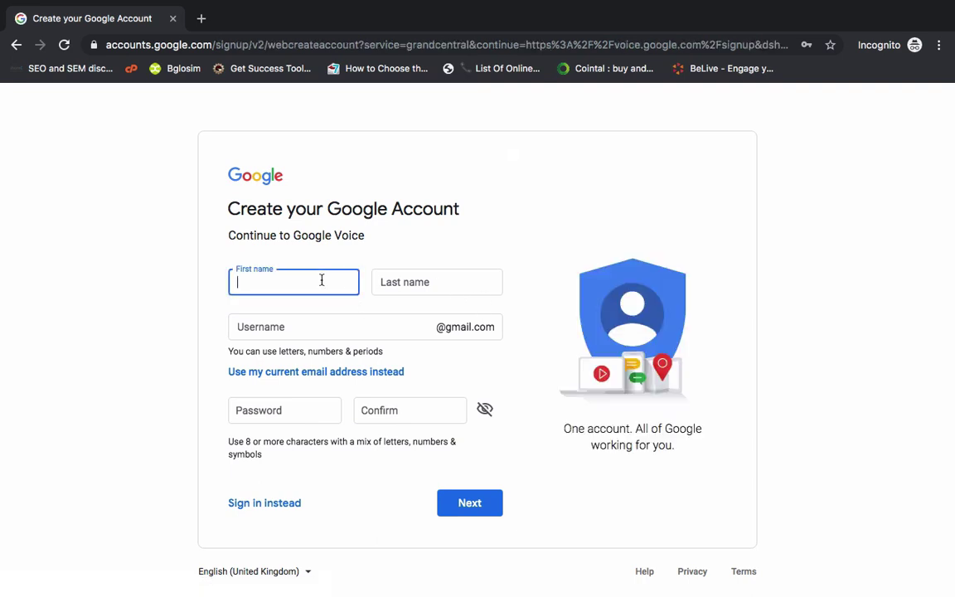
pyautogui.click(446, 282)
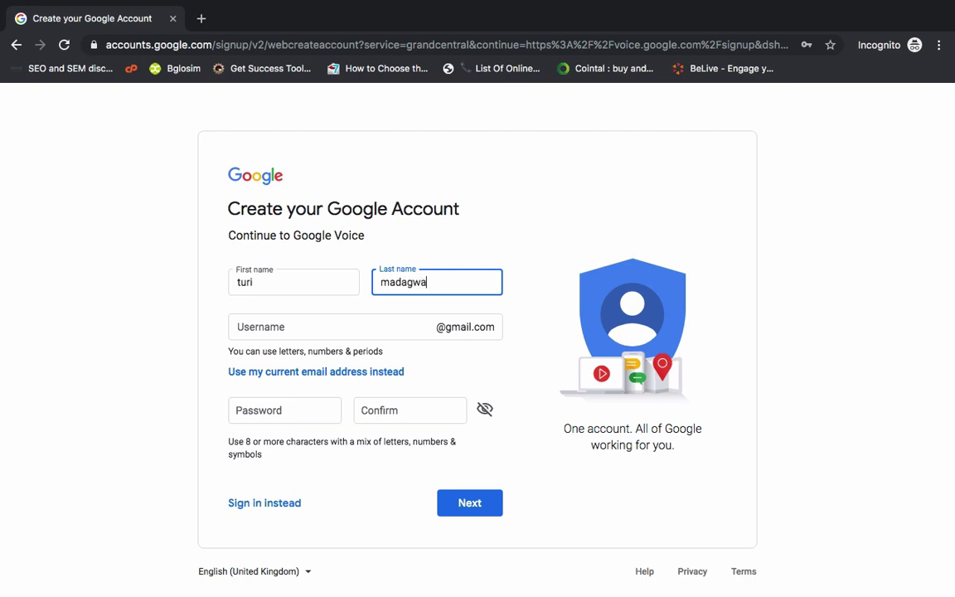
# Enter a Gmail username for the new account.
pyautogui.click(340, 327)
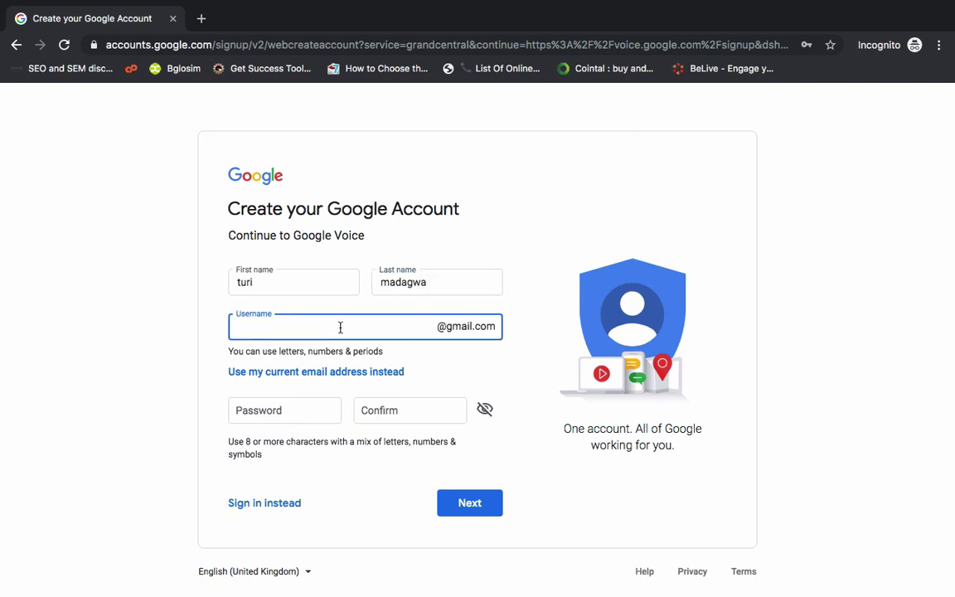
pyautogui.click(427, 358)
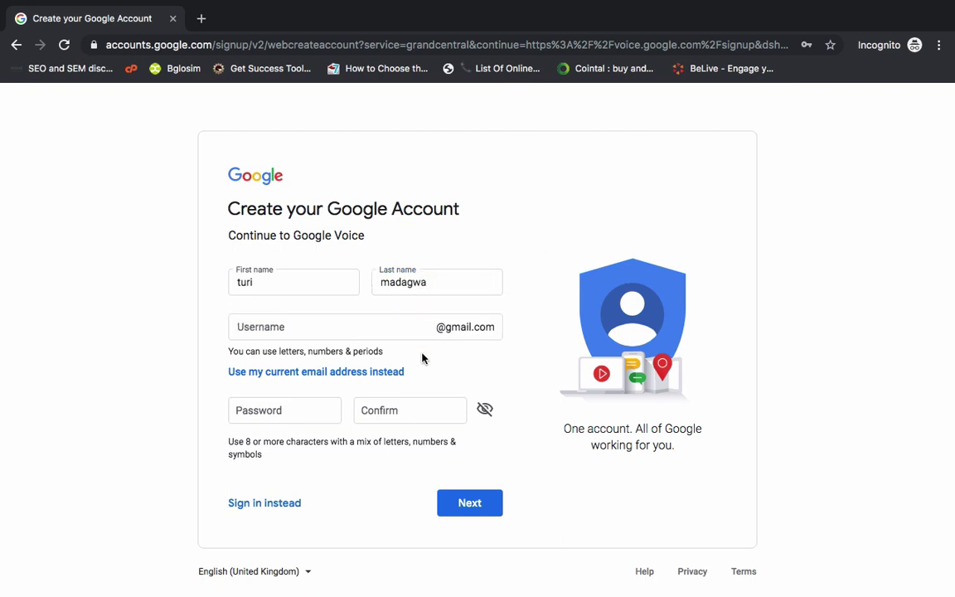
pyautogui.click(298, 326)
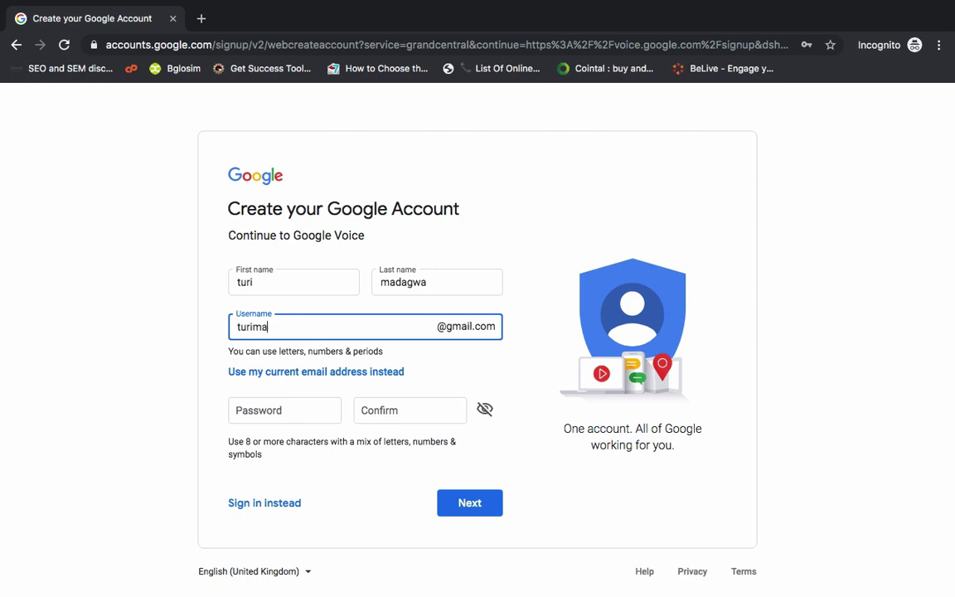
pyautogui.click(432, 360)
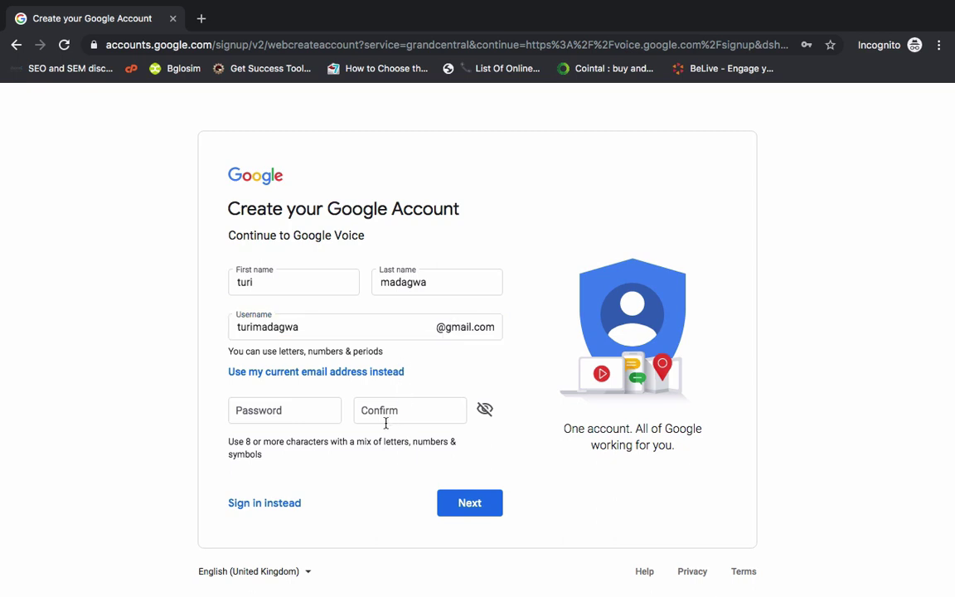
# Enter and confirm the password, make the username available, and submit the form.
pyautogui.click(306, 416)
pyautogui.write('t')
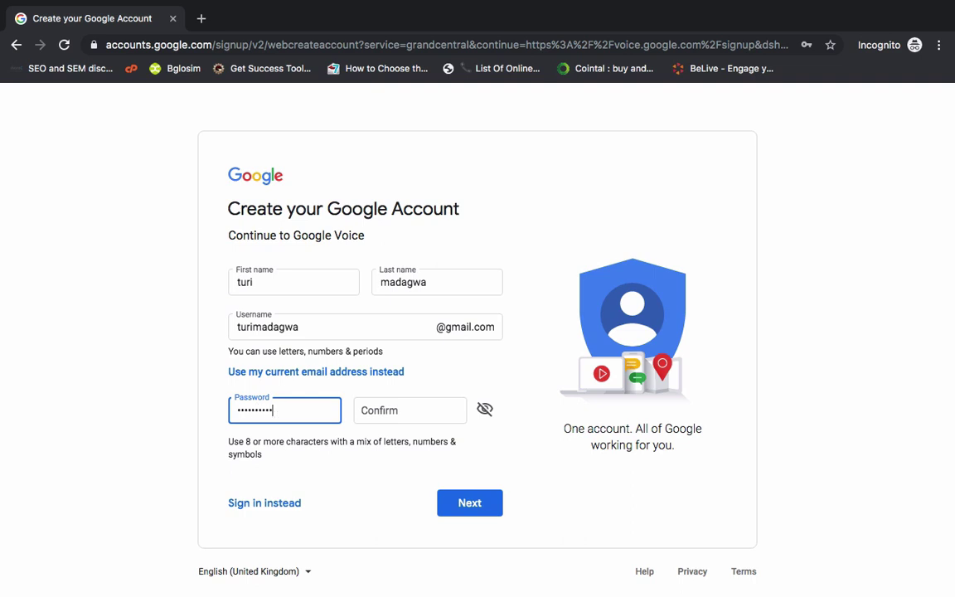
pyautogui.click(365, 412)
pyautogui.write('t')
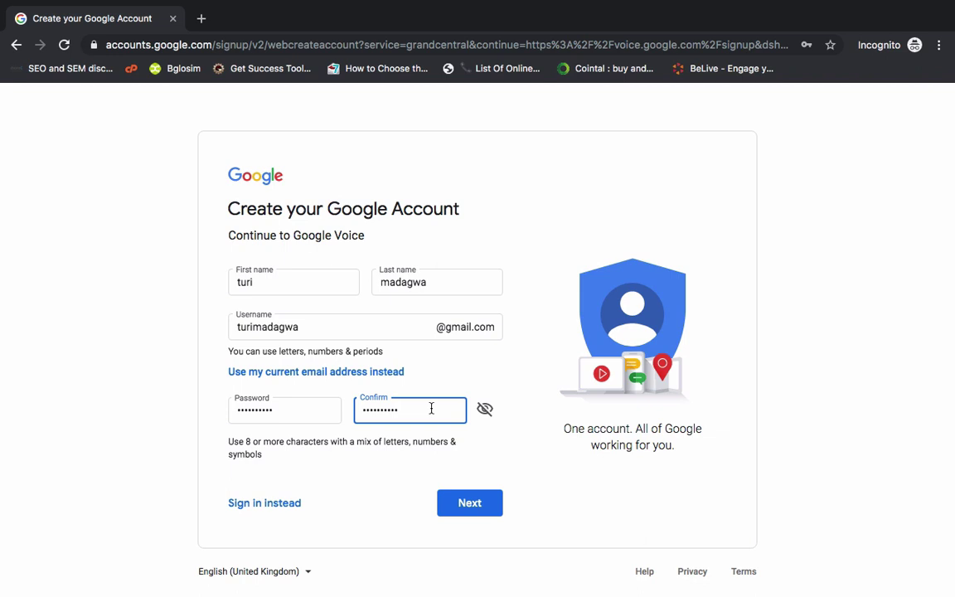
pyautogui.click(355, 326)
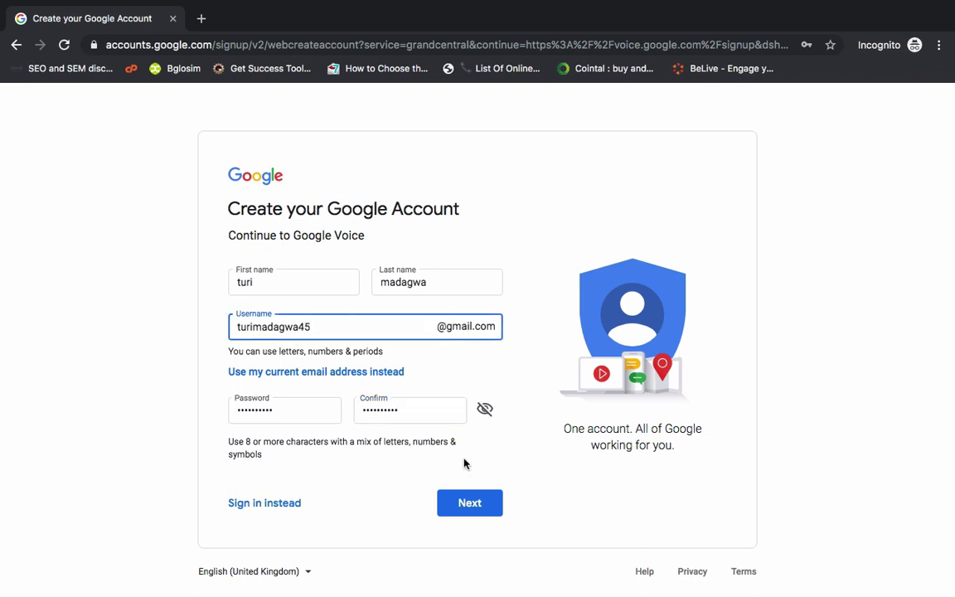
pyautogui.click(469, 506)
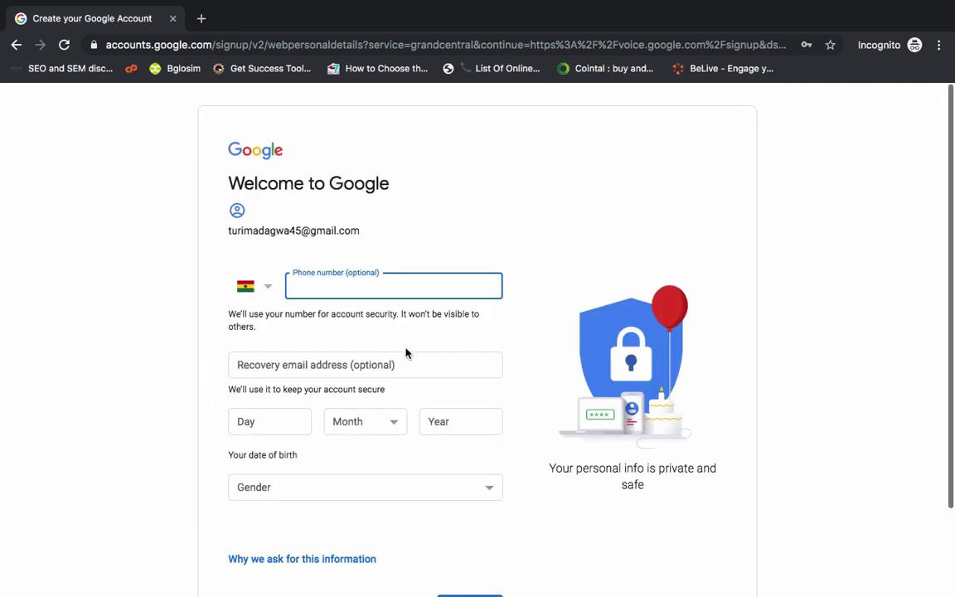
# Set the phone number's country code to United States.
pyautogui.click(267, 290)
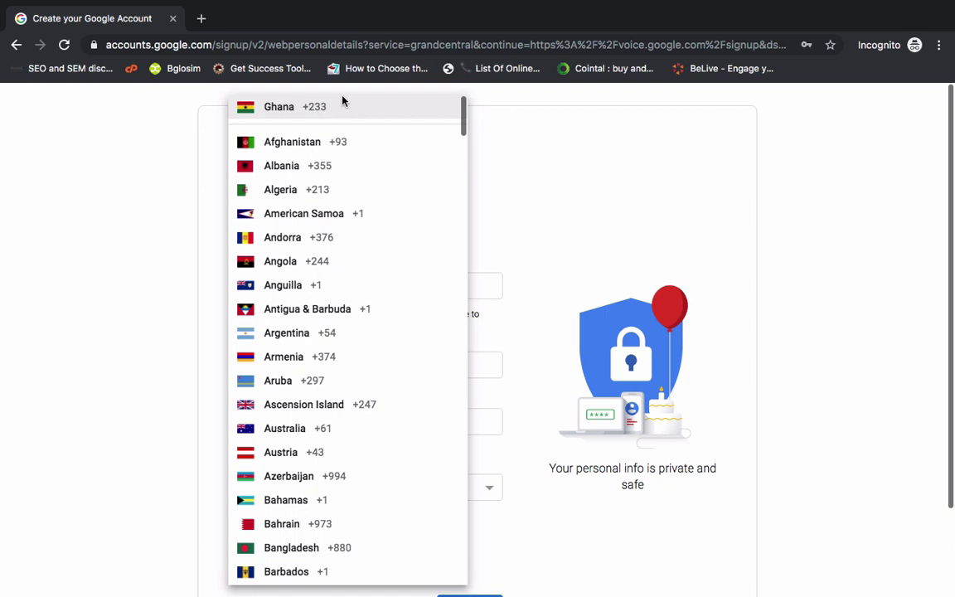
pyautogui.press('u')
pyautogui.press('s')
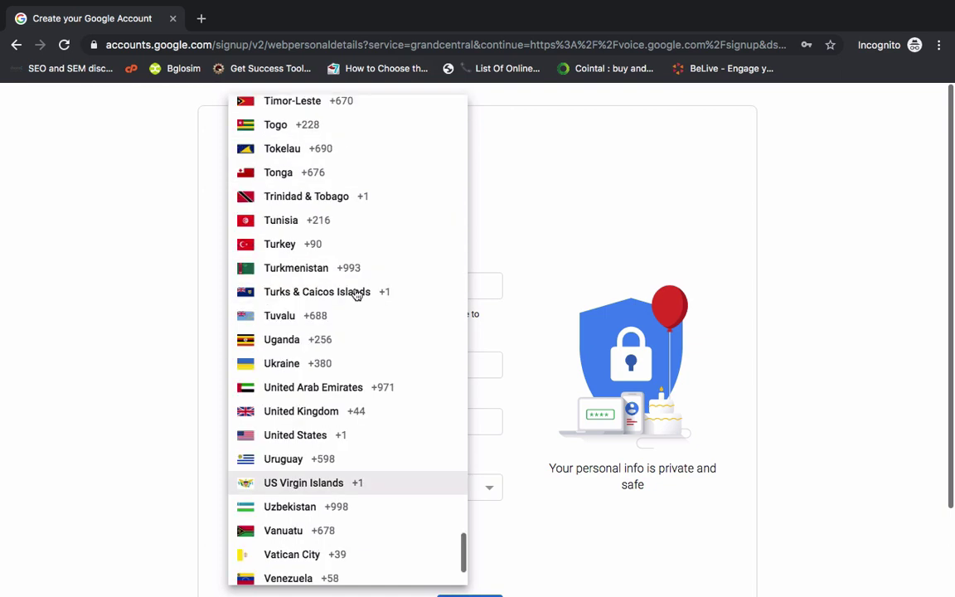
pyautogui.click(315, 438)
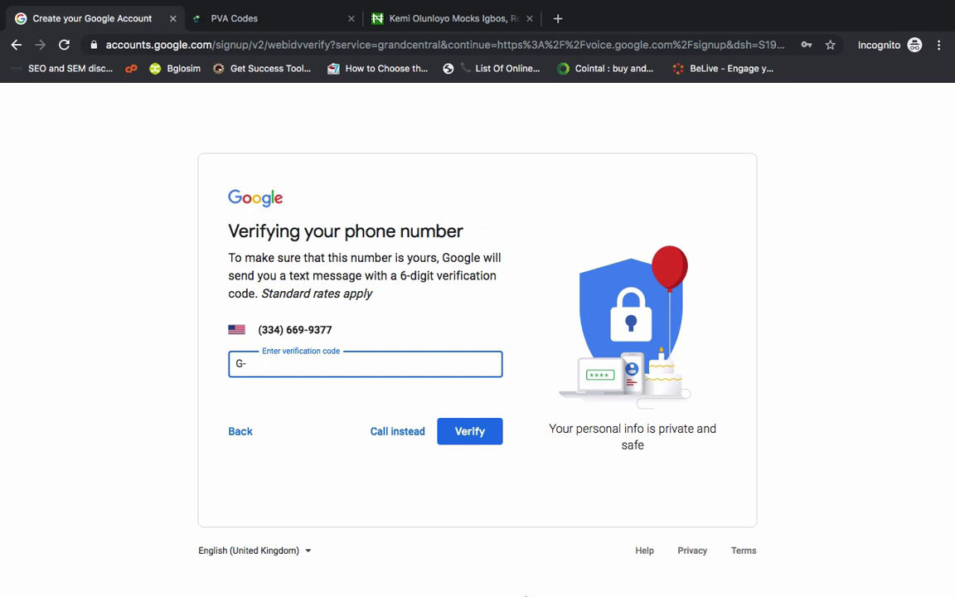
# Paste the texted 6-digit verification code and verify the phone number.
pyautogui.moveTo(315, 539)
pyautogui.press('super+v')
pyautogui.click(469, 430)
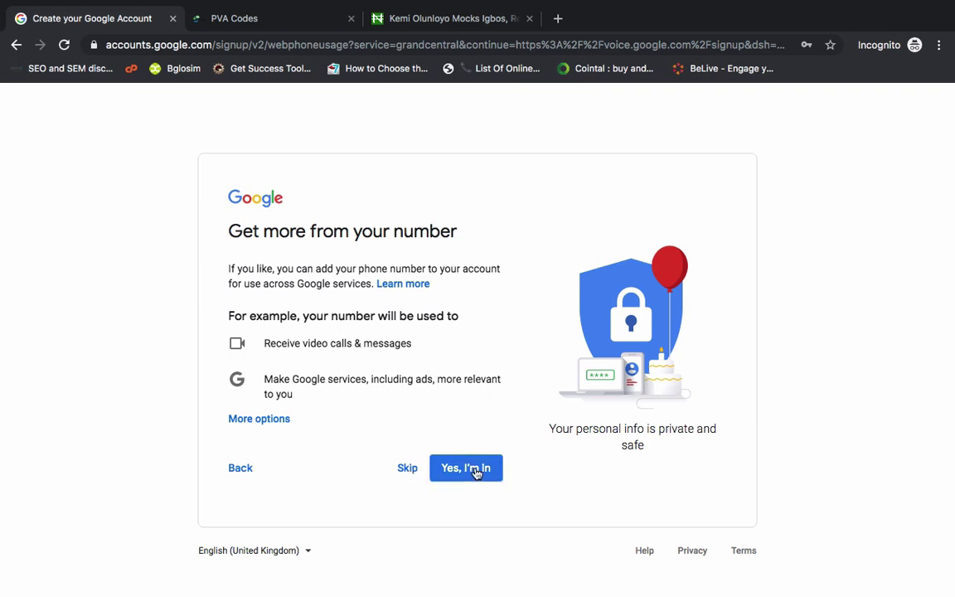
# Agree to add the number to the account and accept the Privacy and Terms.
pyautogui.click(469, 469)
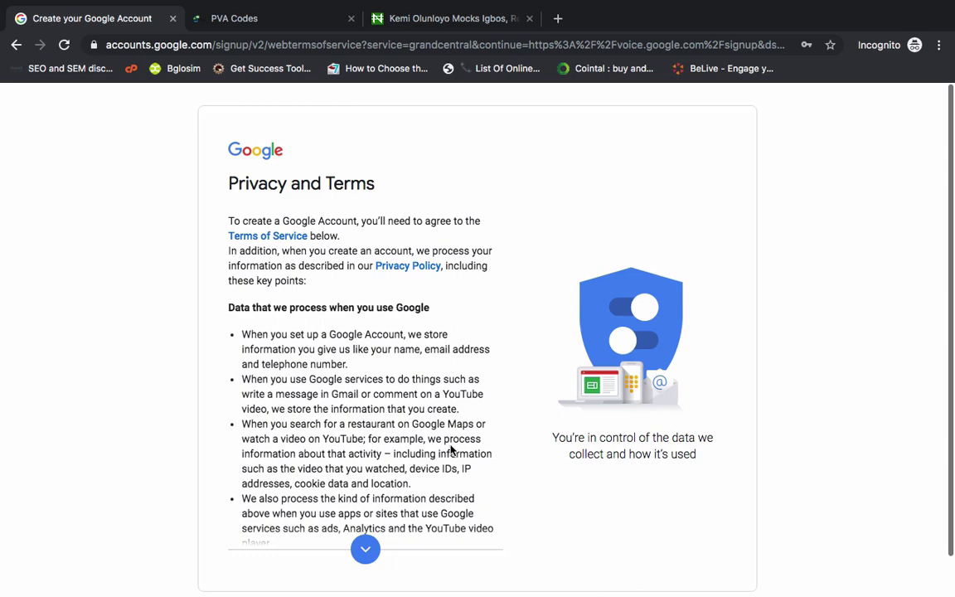
pyautogui.scroll(-10, 452, 452)
pyautogui.click(469, 506)
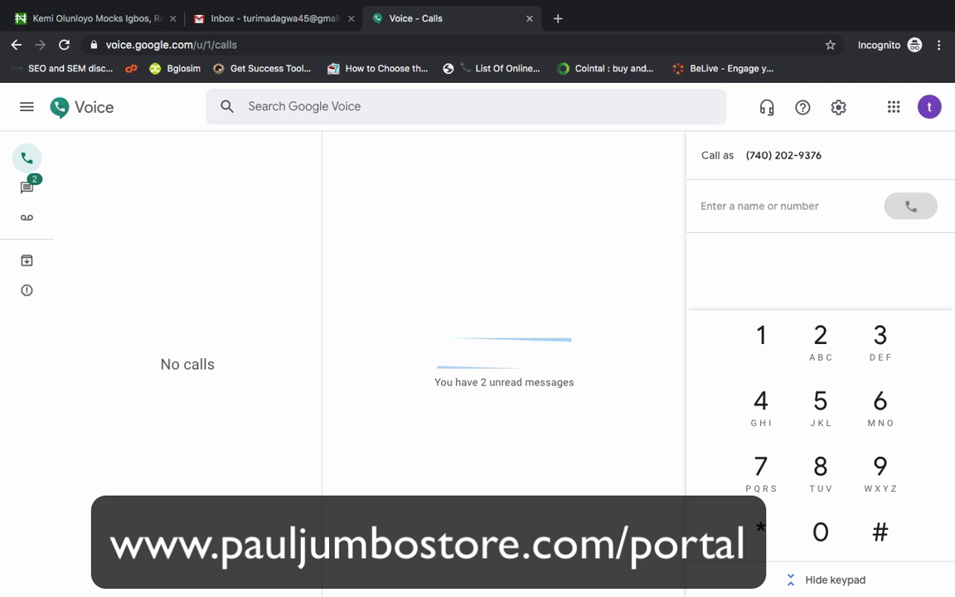
pyautogui.rightClick(571, 296)
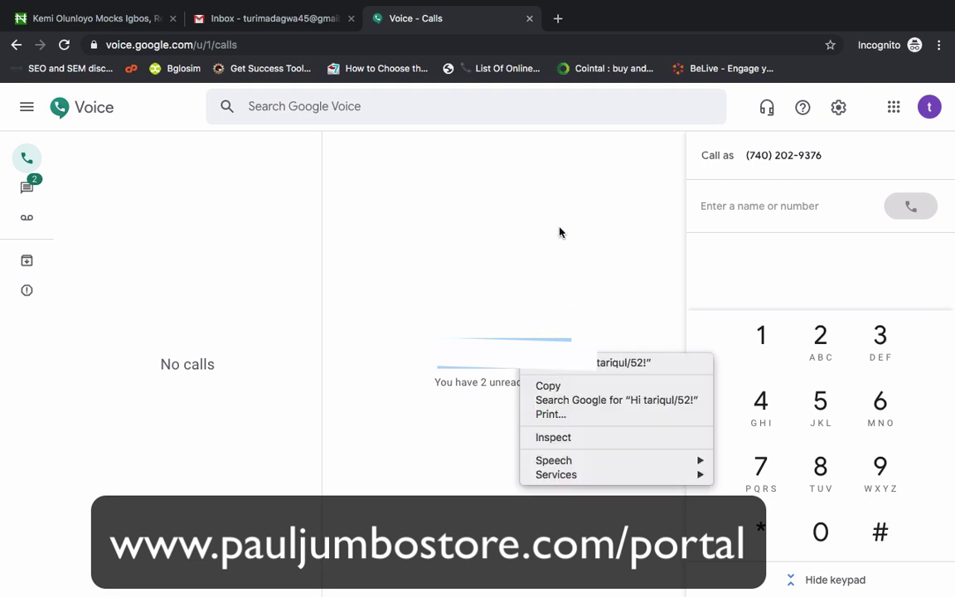
pyautogui.click(575, 233)
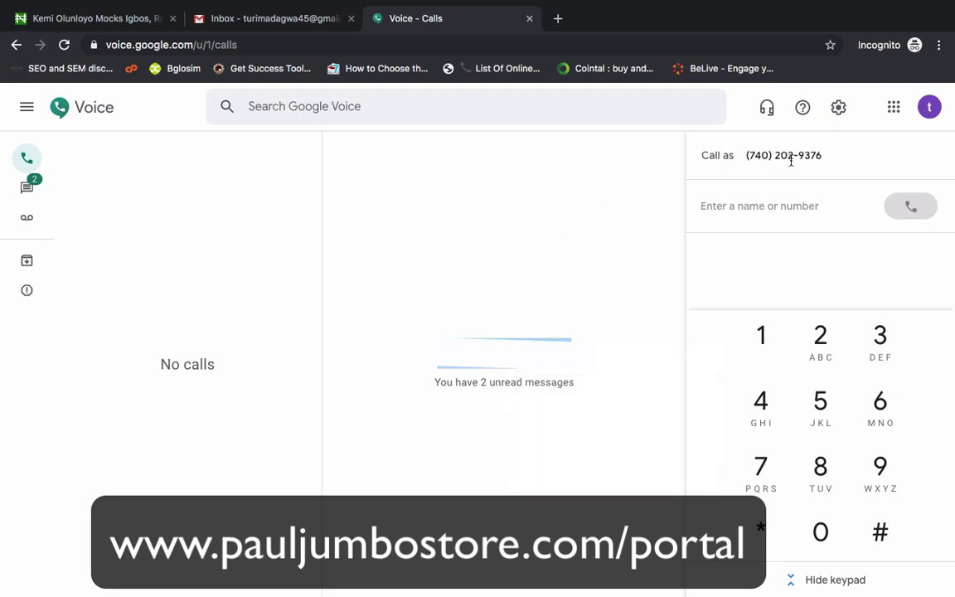
pyautogui.moveTo(832, 161); pyautogui.dragTo(745, 159)
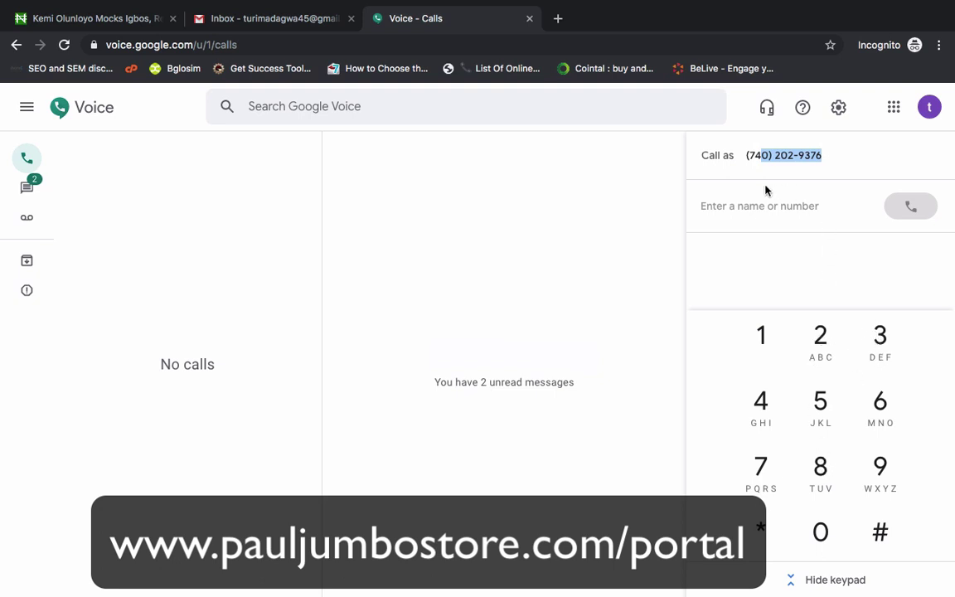
pyautogui.click(504, 231)
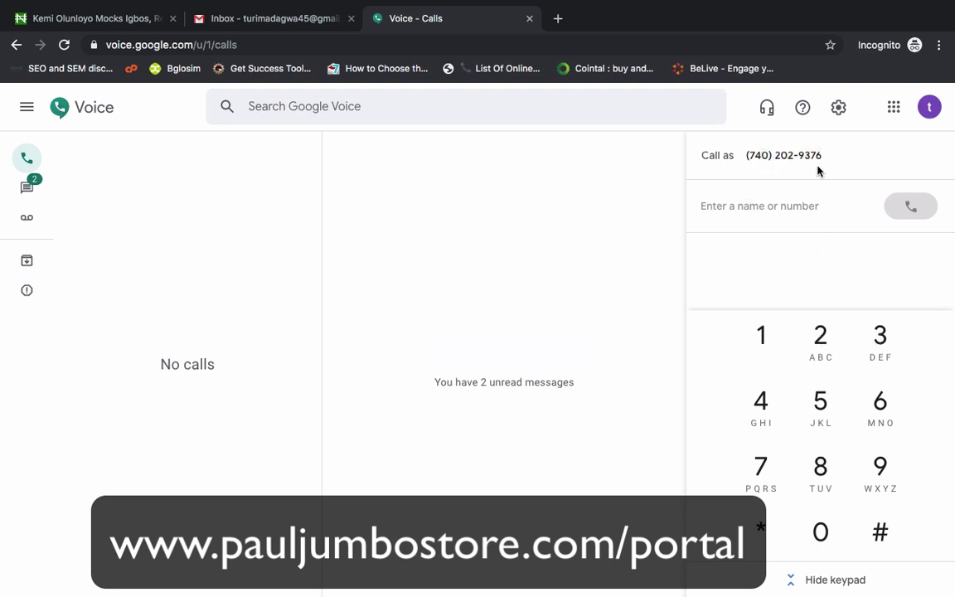
pyautogui.moveTo(824, 156); pyautogui.dragTo(588, 183)
pyautogui.click(588, 182)
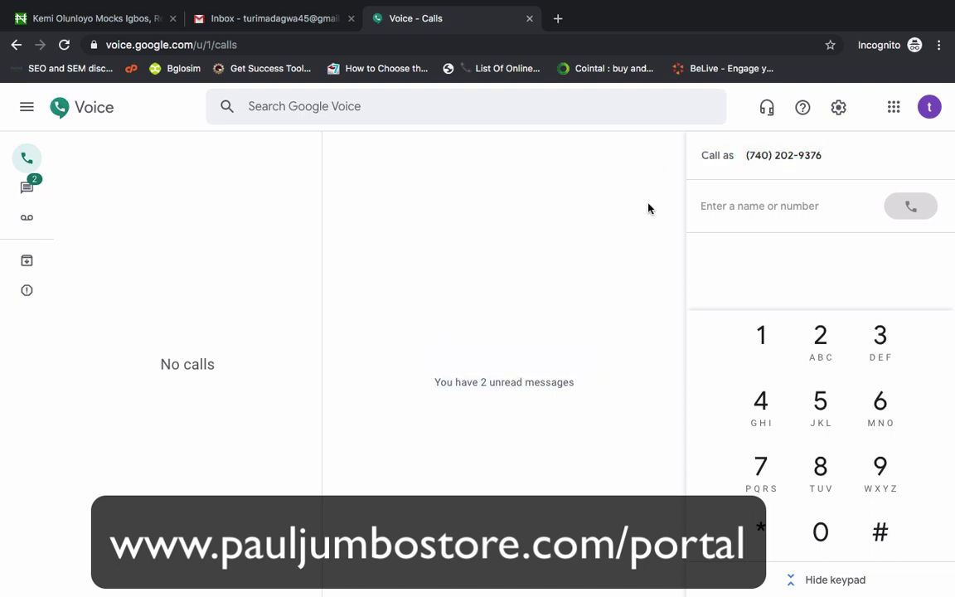